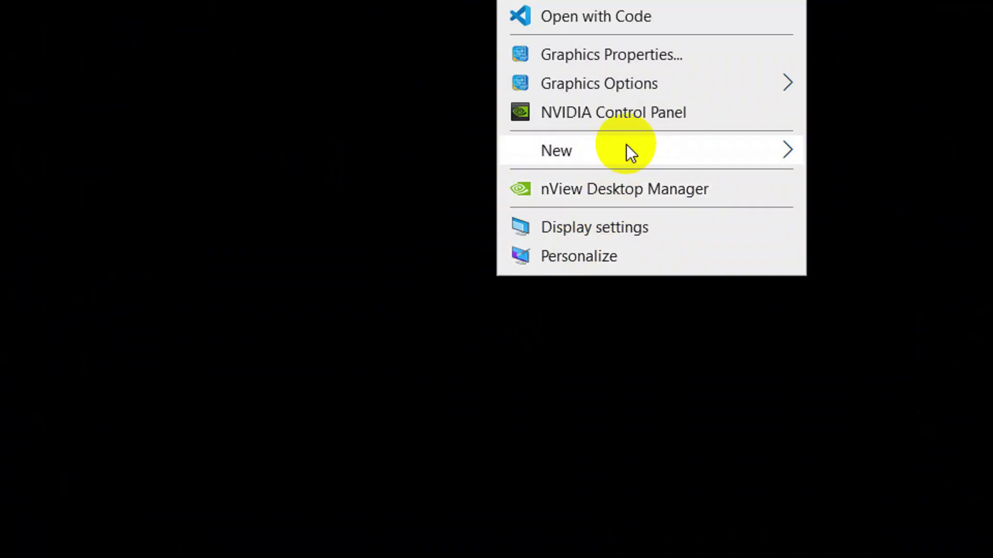
- Make a desktop folder called 'Folder Bomb' and bring up its actions menu
{"action": "mouse_move", "coordinate": [590, 151]}
{"action": "left_click", "coordinate": [809, 161]}
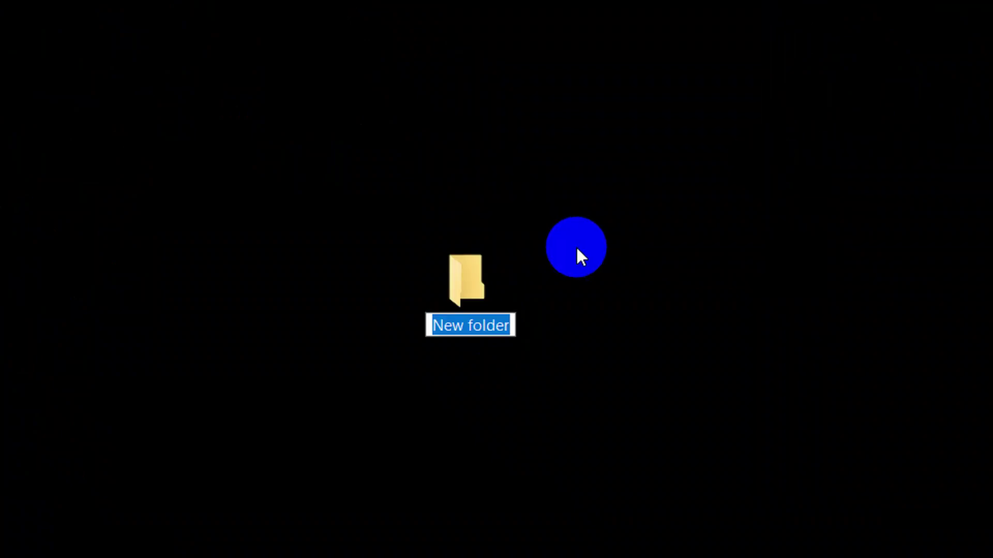
{"action": "type", "text": "Folder"}
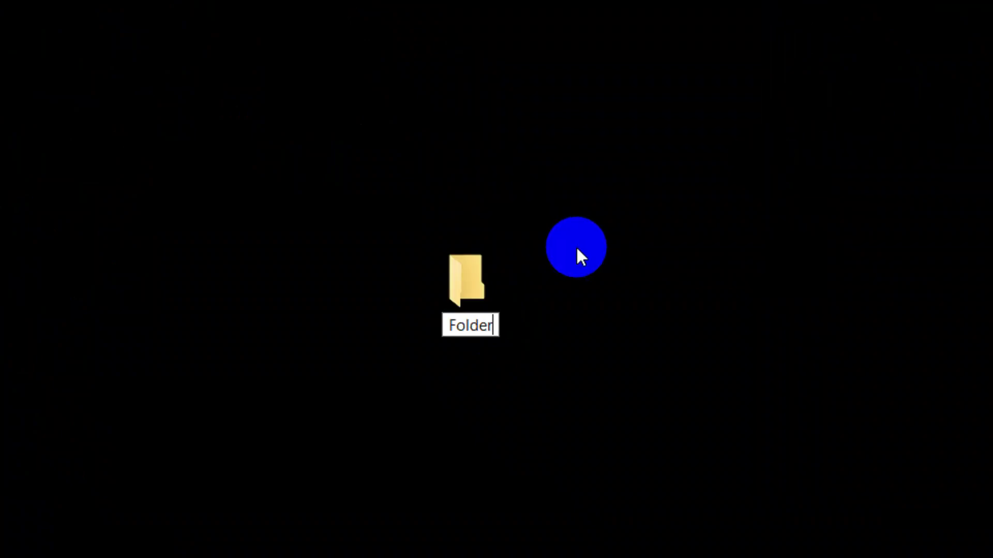
{"action": "type", "text": " Bom"}
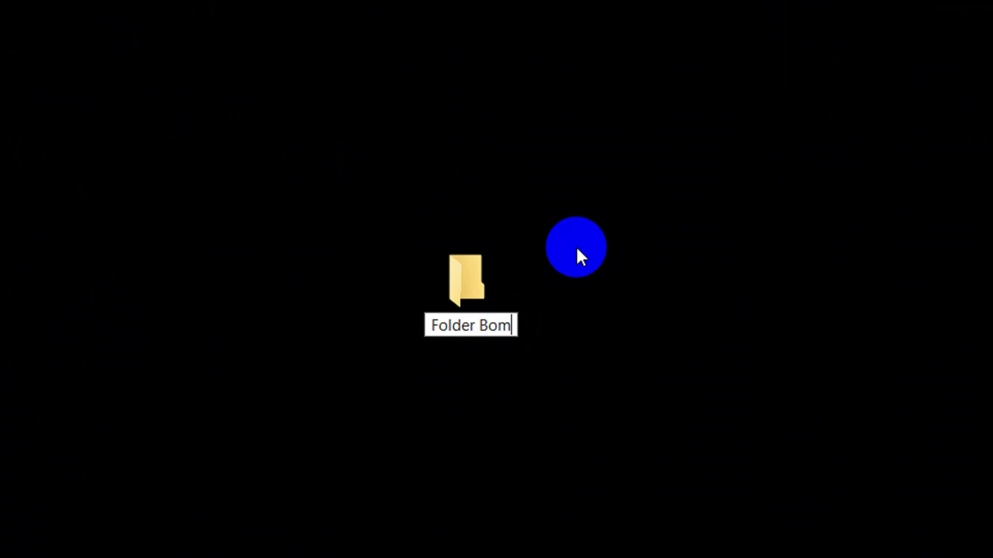
{"action": "type", "text": "b"}
{"action": "key", "text": "Return"}
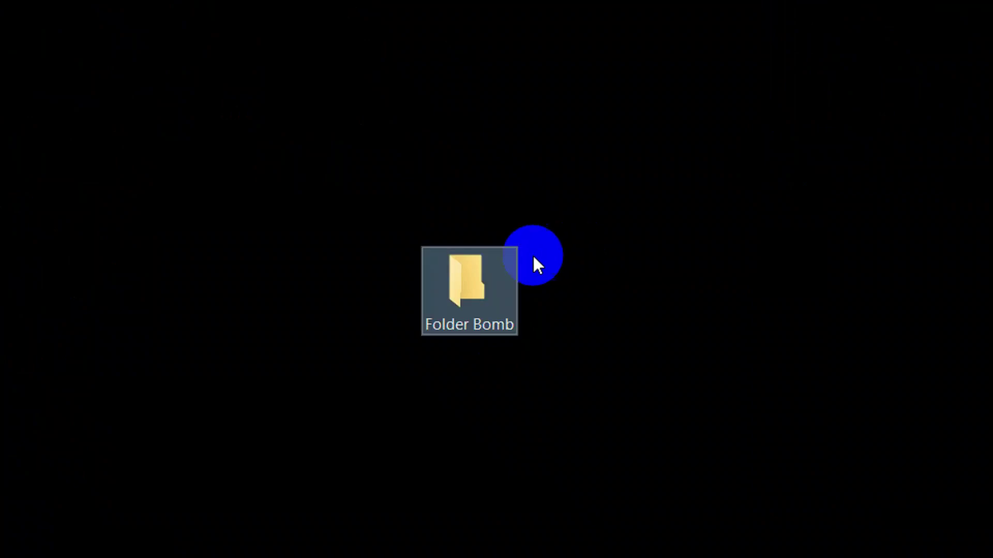
{"action": "right_click", "coordinate": [501, 268]}
- Inside Folder Bomb, add a text file keeping the default name 'New Text Document'
{"action": "left_click", "coordinate": [637, 91]}
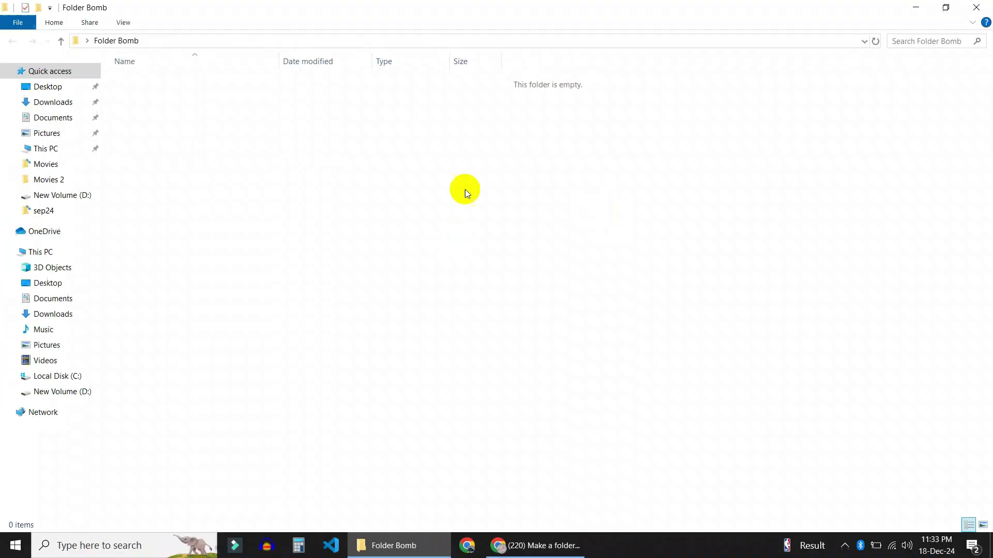
{"action": "right_click", "coordinate": [456, 215]}
{"action": "mouse_move", "coordinate": [259, 339]}
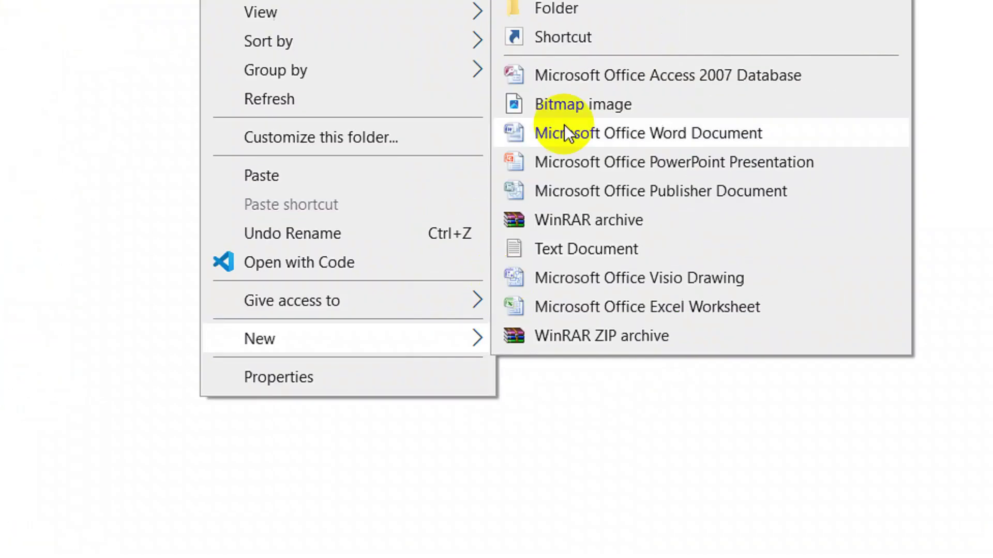
{"action": "left_click", "coordinate": [547, 252]}
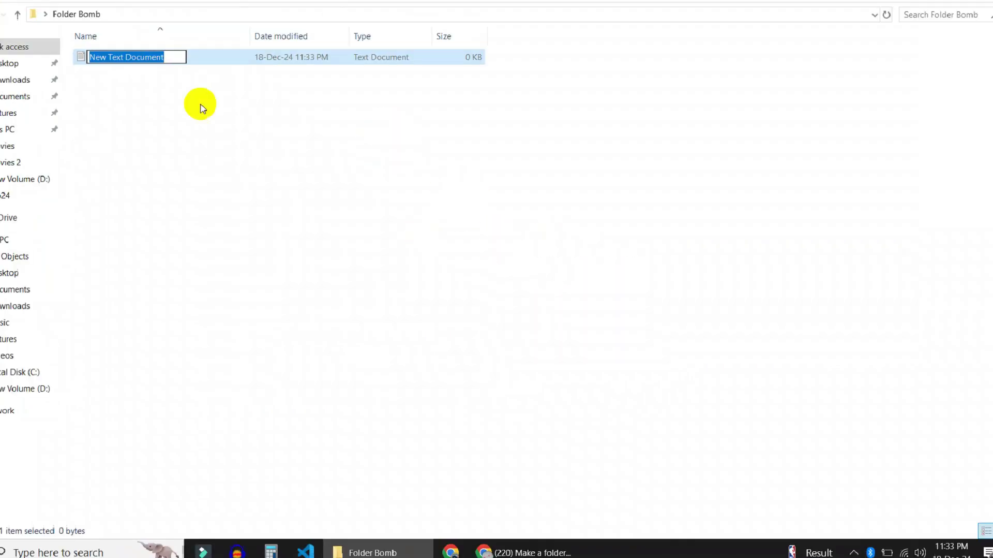
{"action": "left_click", "coordinate": [208, 134]}
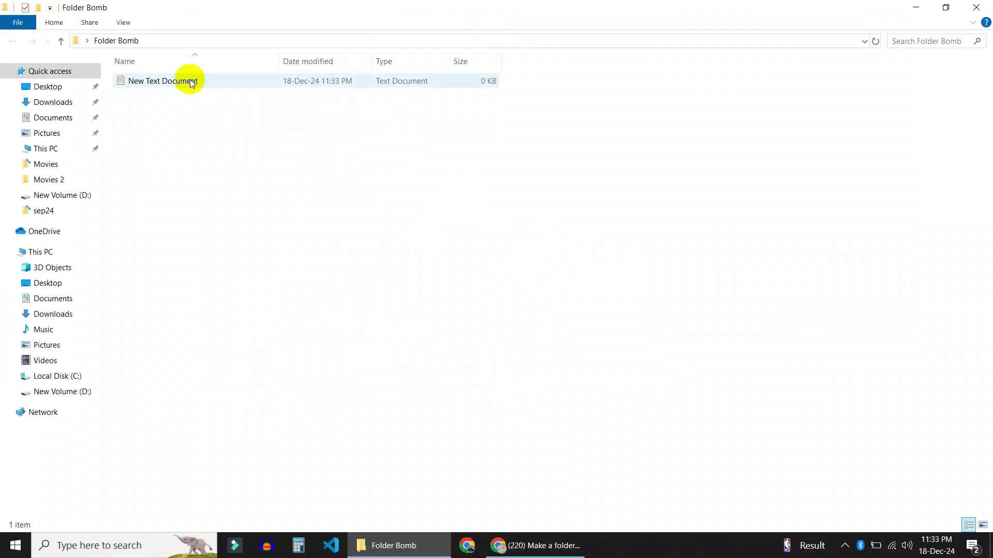
{"action": "double_click", "coordinate": [189, 82]}
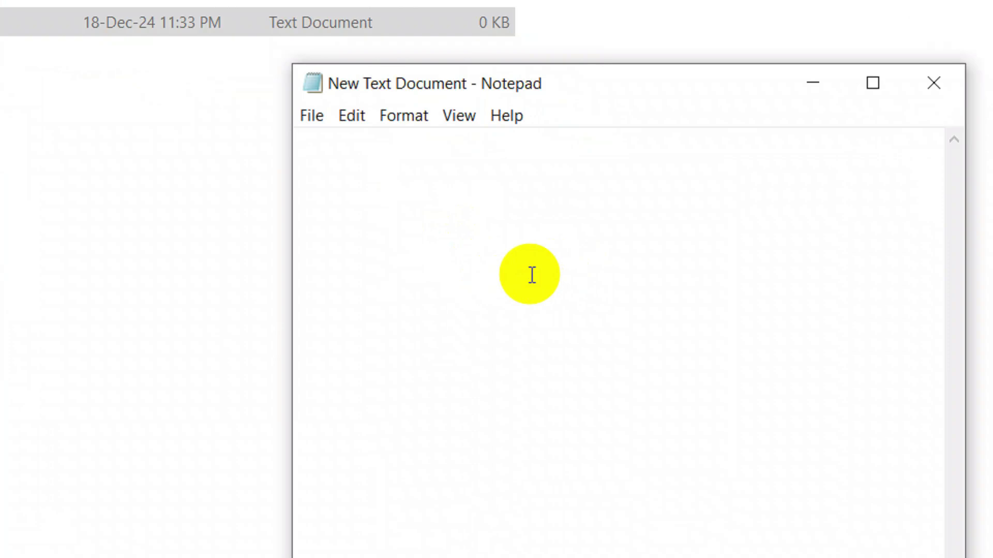
{"action": "type", "text": "@ech"}
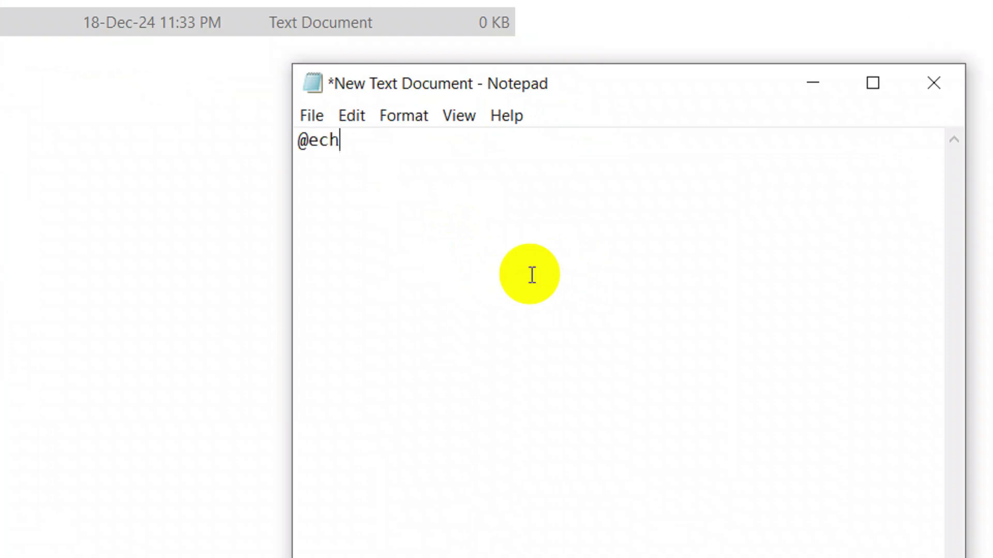
{"action": "type", "text": "o off"}
{"action": "key", "text": "Return"}
{"action": "key", "text": "Return"}
{"action": "type", "text": "loop"}
{"action": "key", "text": "Return"}
{"action": "key", "text": "Return"}
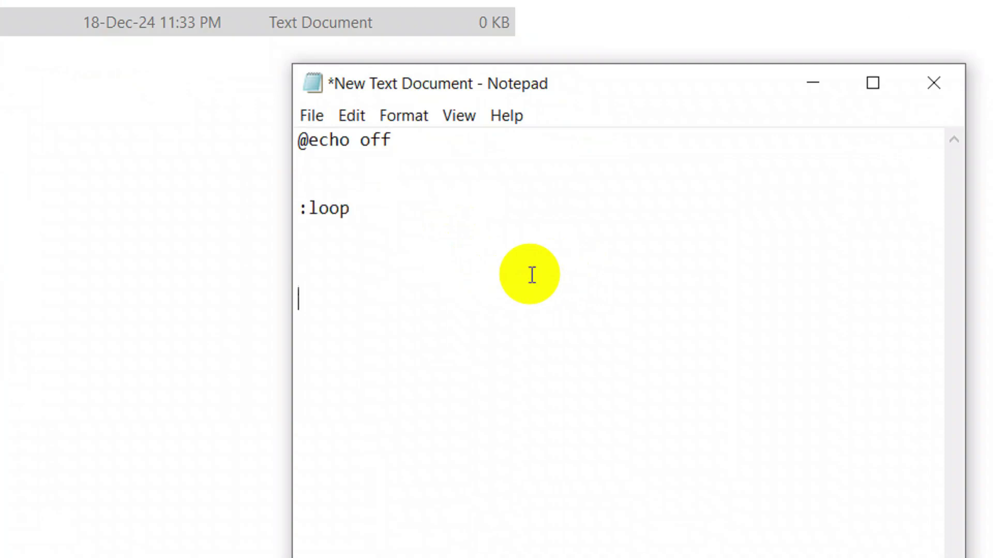
{"action": "type", "text": "goto lo"}
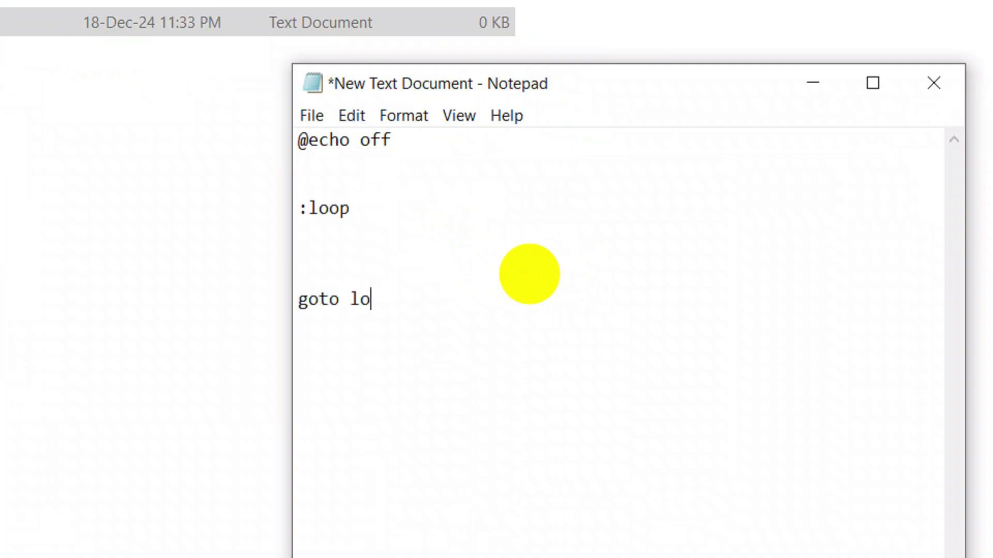
{"action": "type", "text": "op"}
{"action": "type", "text": "md %"}
{"action": "type", "text": "rando"}
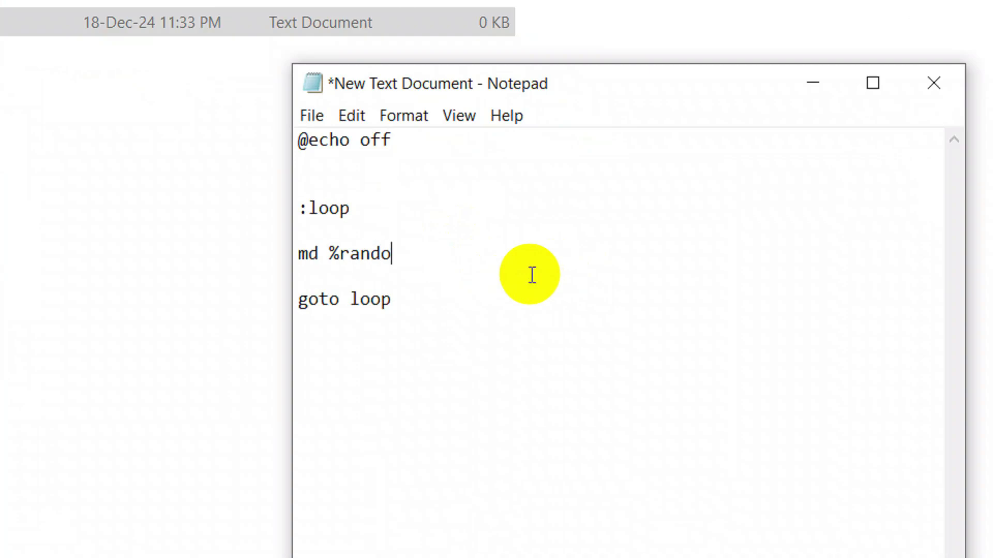
{"action": "type", "text": "m%"}
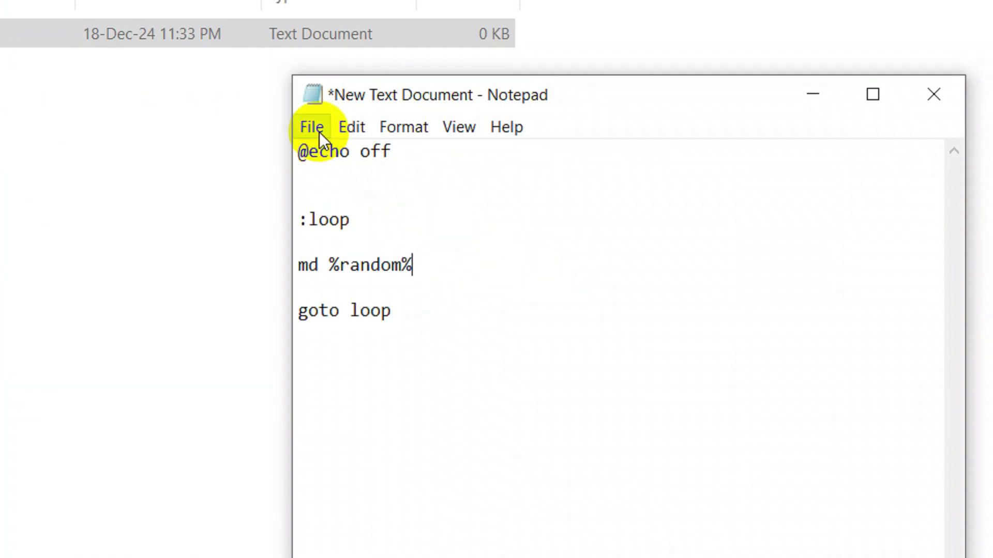
- Save the script with Save As under the name folder_bomb.bat, then close Notepad
{"action": "left_click", "coordinate": [319, 135]}
{"action": "left_click", "coordinate": [354, 255]}
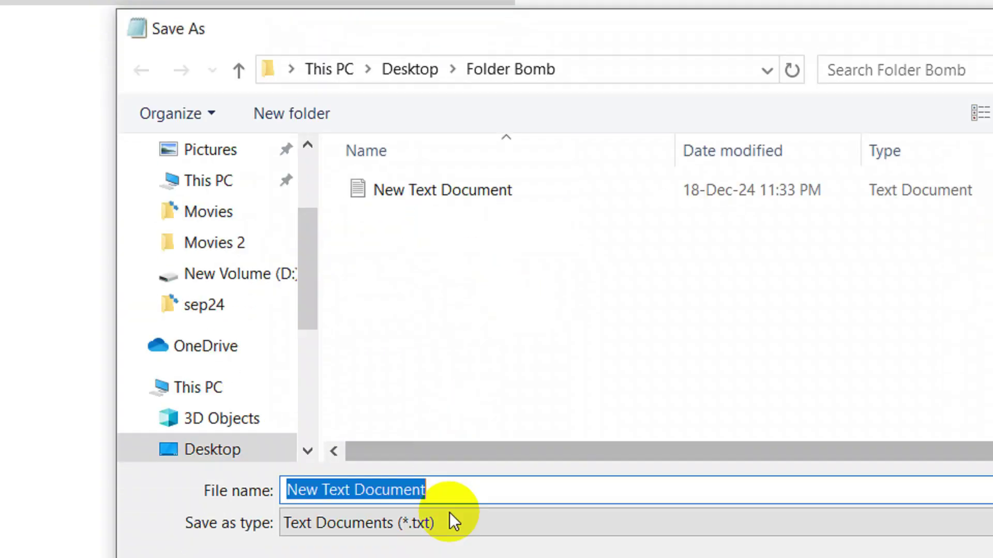
{"action": "left_click", "coordinate": [451, 442]}
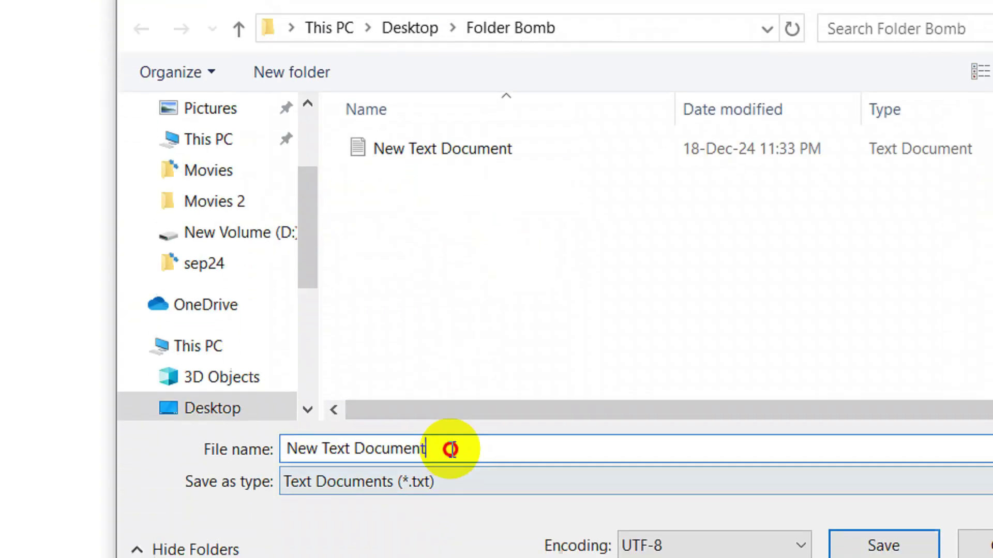
{"action": "left_click_drag", "start_coordinate": [450, 437], "coordinate": [252, 419]}
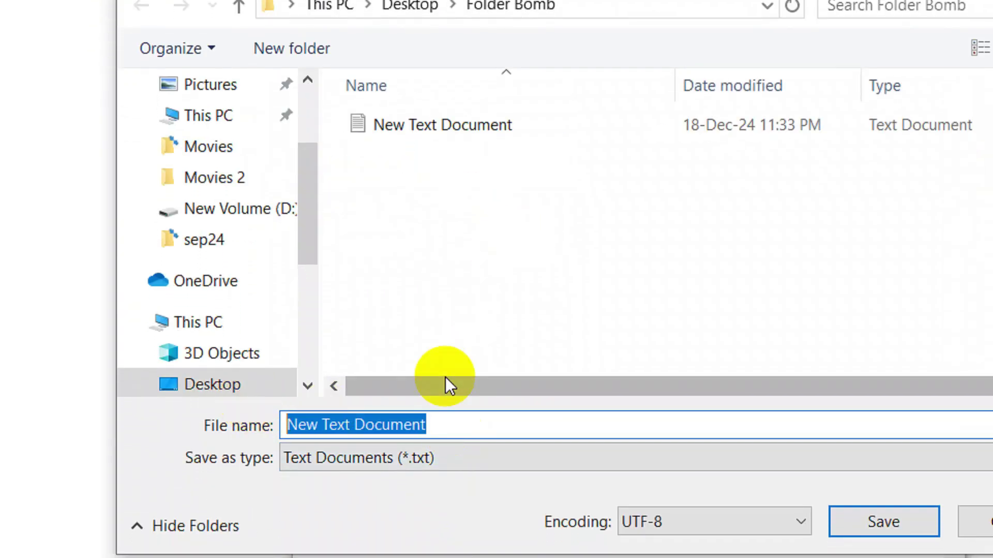
{"action": "type", "text": "folder"}
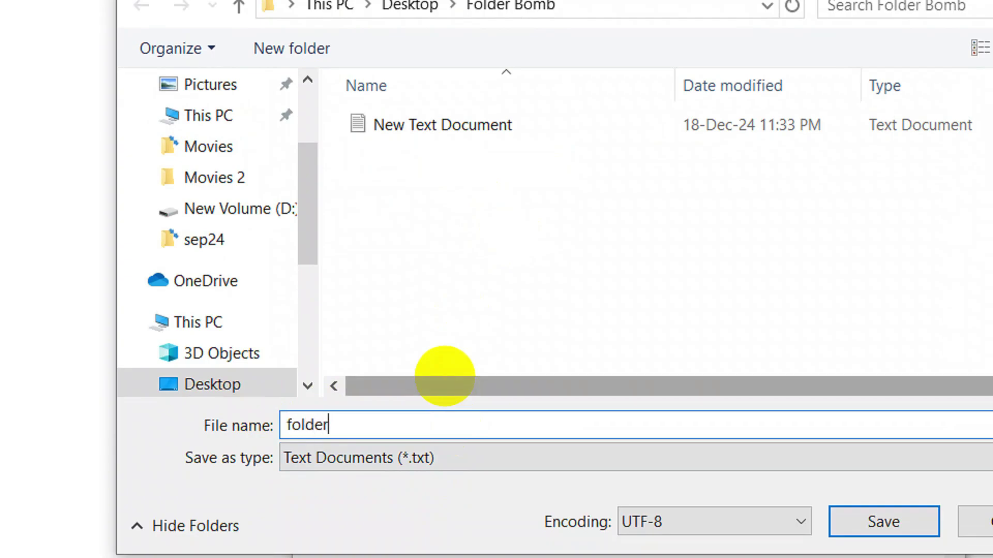
{"action": "type", "text": "_bo"}
{"action": "type", "text": "mb.bat"}
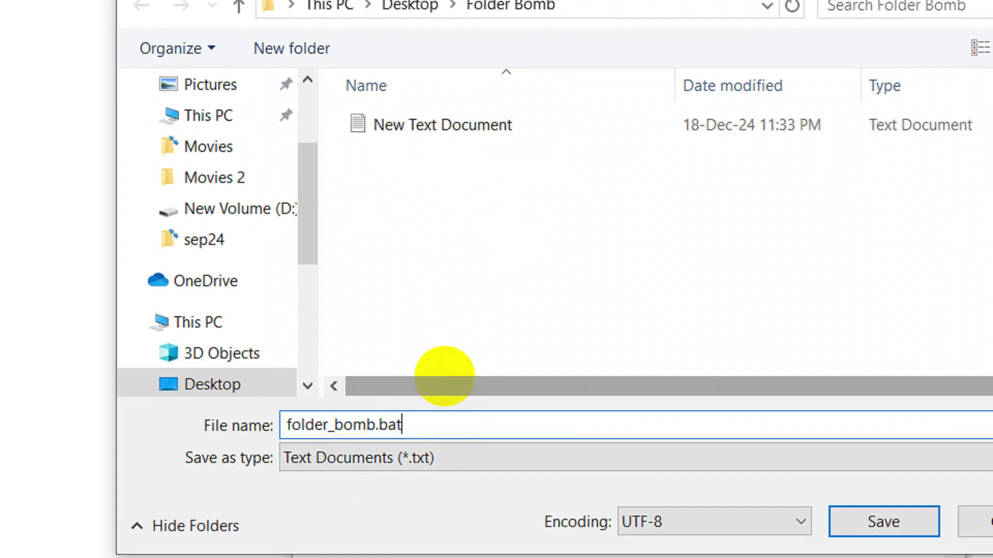
{"action": "left_click_drag", "start_coordinate": [421, 424], "coordinate": [380, 424]}
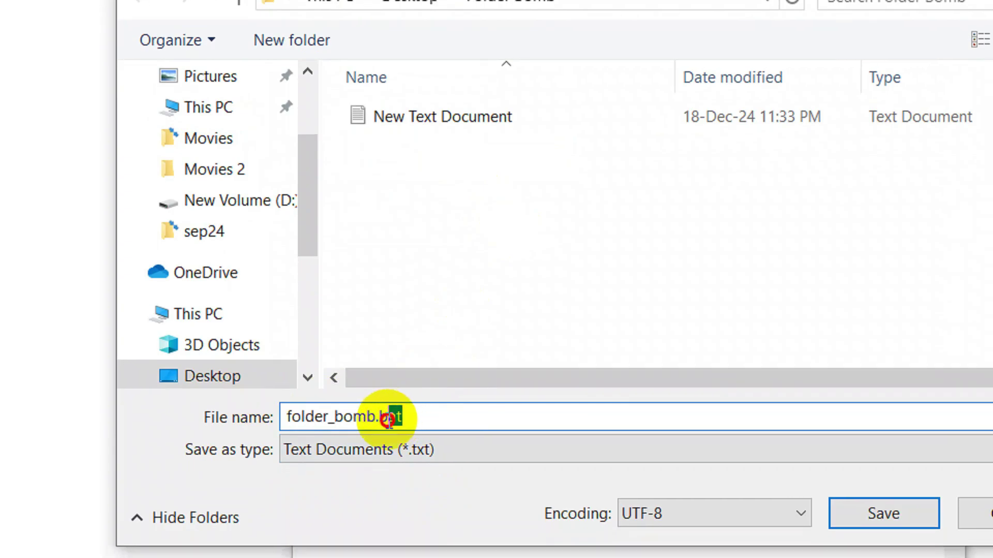
{"action": "left_click", "coordinate": [439, 417]}
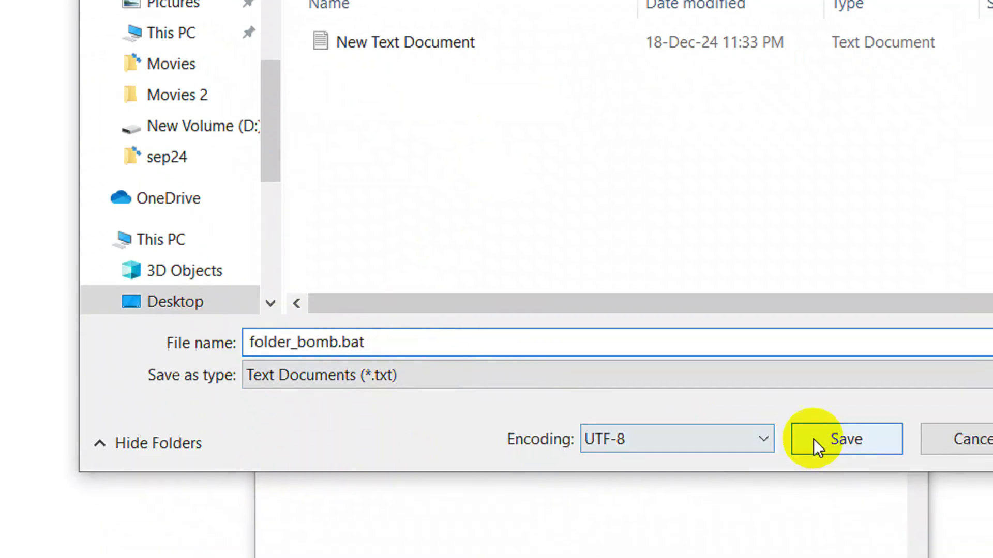
{"action": "left_click", "coordinate": [851, 511]}
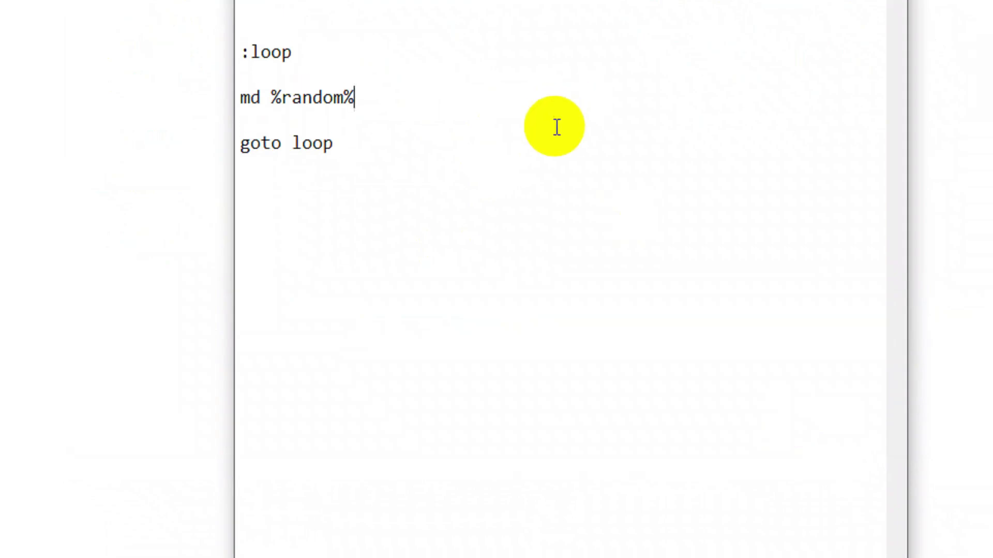
{"action": "left_click", "coordinate": [711, 111]}
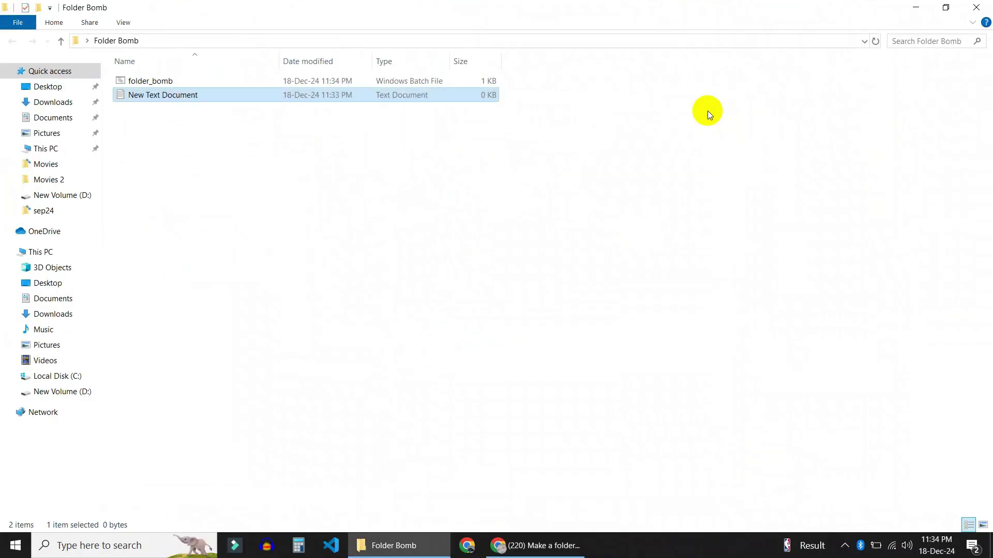
- Delete New Text Document, with a Ctrl+Z undo along the way
{"action": "right_click", "coordinate": [216, 97]}
{"action": "left_click", "coordinate": [267, 388]}
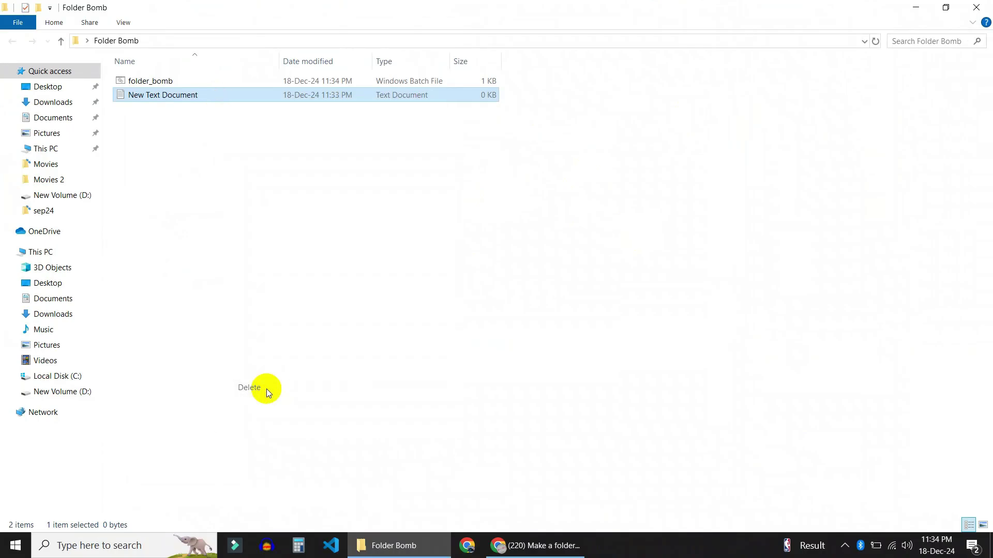
{"action": "scroll", "coordinate": [326, 221], "scroll_direction": "up", "scroll_amount": 1, "text": "ctrl"}
{"action": "scroll", "coordinate": [336, 225], "scroll_direction": "up", "scroll_amount": 1, "text": "ctrl"}
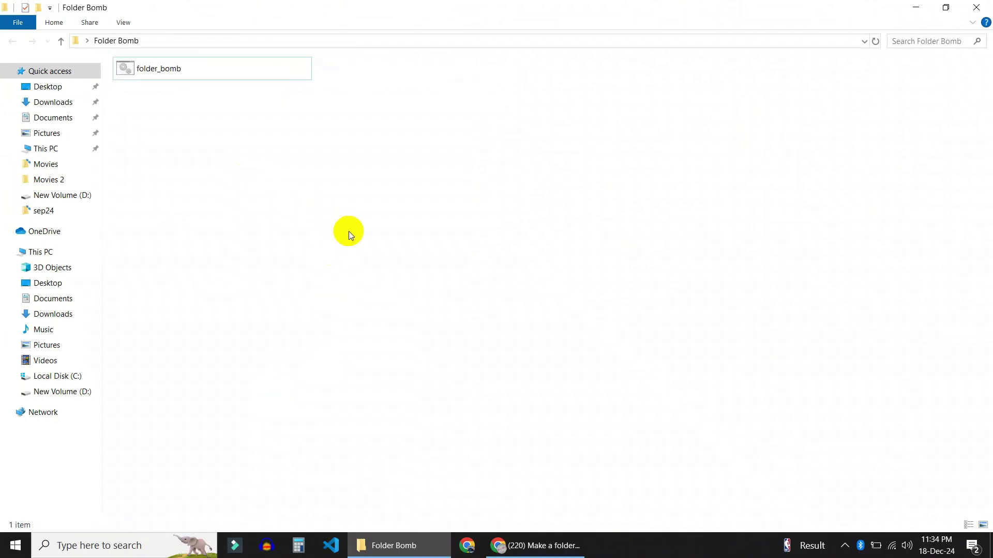
{"action": "scroll", "coordinate": [348, 231], "scroll_direction": "up", "scroll_amount": 1, "text": "ctrl"}
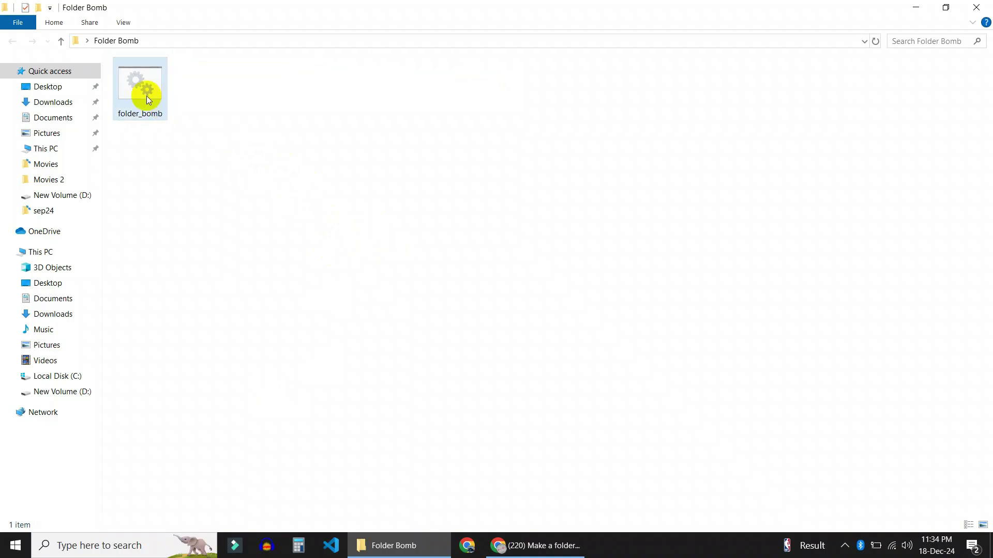
{"action": "key", "text": "ctrl+z"}
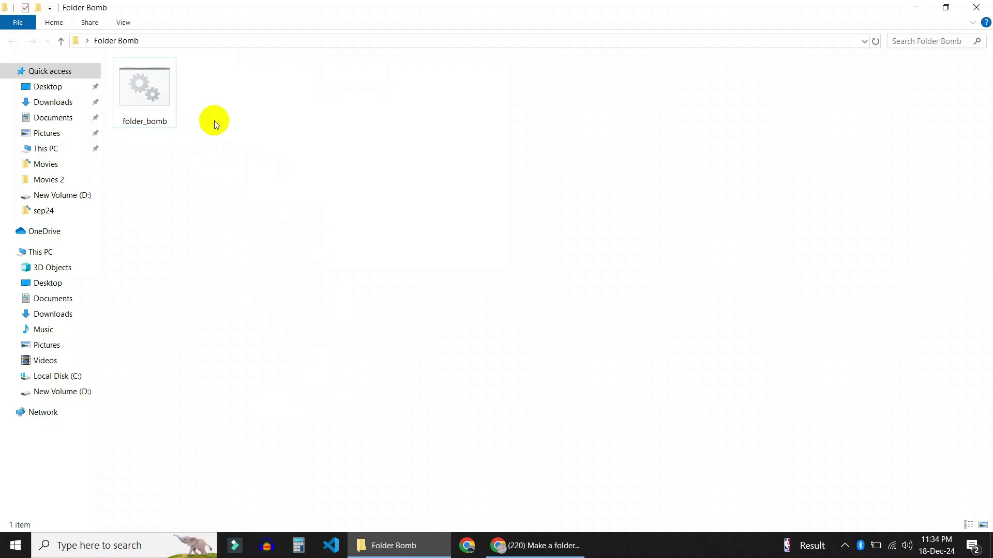
- Launch folder_bomb.bat and minimize its cmd.exe console window
{"action": "left_click", "coordinate": [159, 95]}
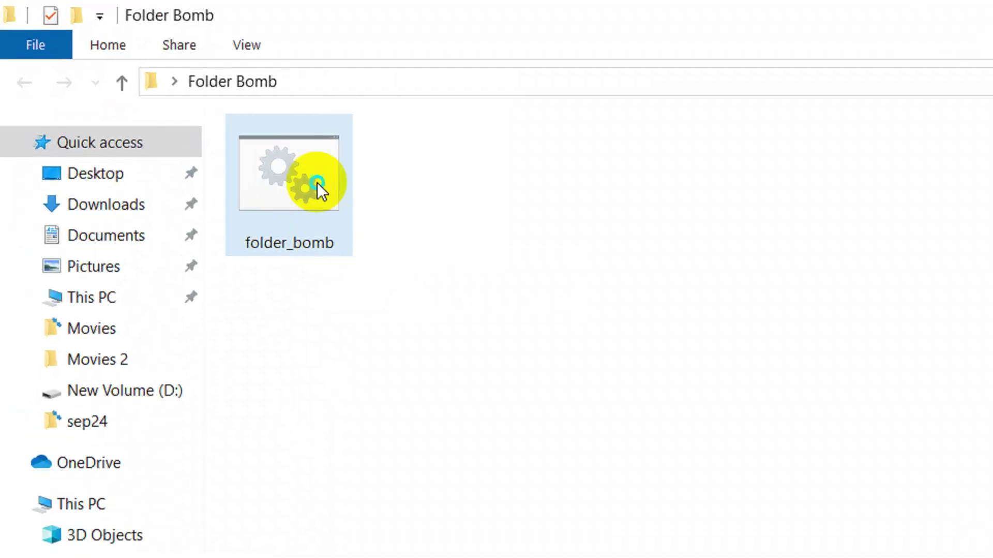
{"action": "double_click", "coordinate": [318, 185]}
{"action": "right_click", "coordinate": [318, 187]}
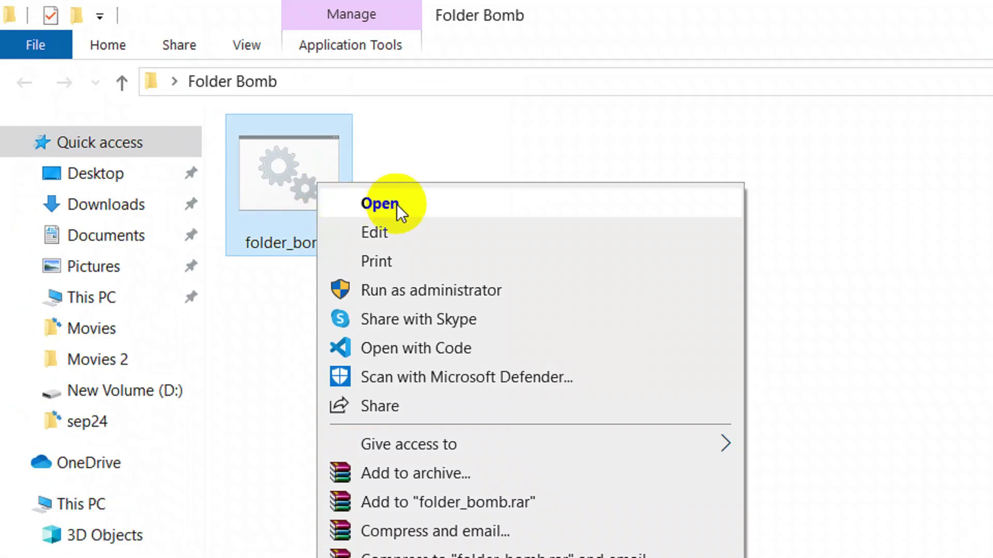
{"action": "left_click", "coordinate": [542, 216]}
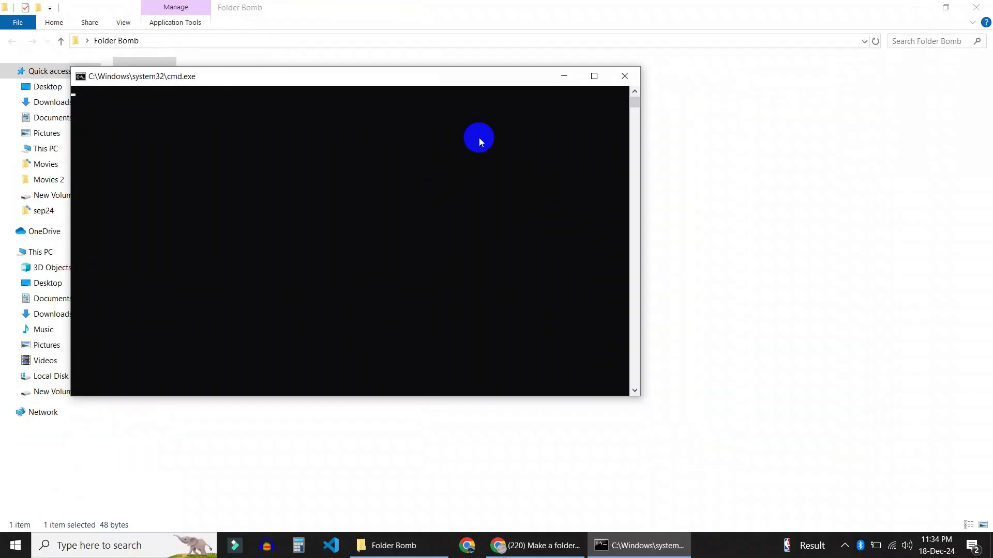
{"action": "left_click", "coordinate": [564, 76]}
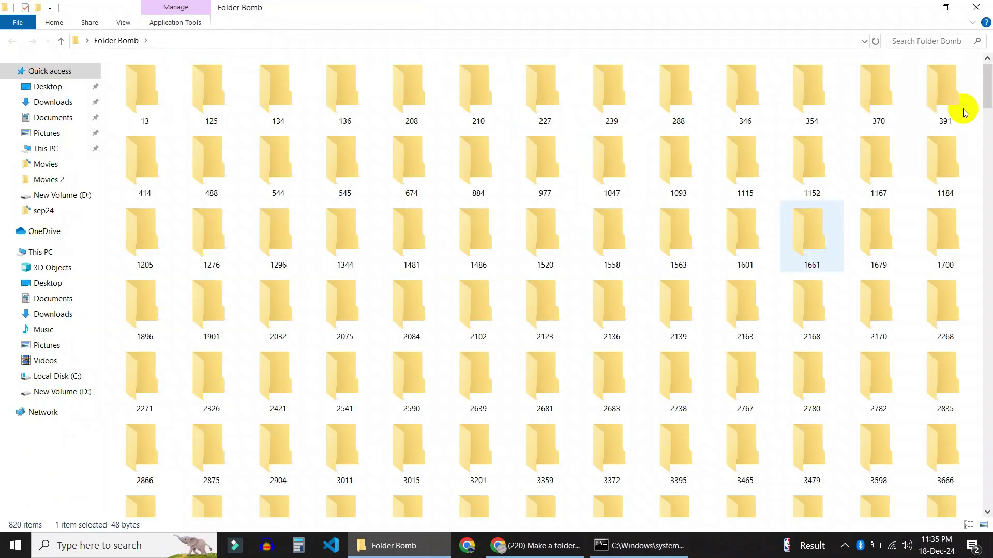
{"action": "scroll", "coordinate": [964, 120], "scroll_direction": "down", "scroll_amount": 5}
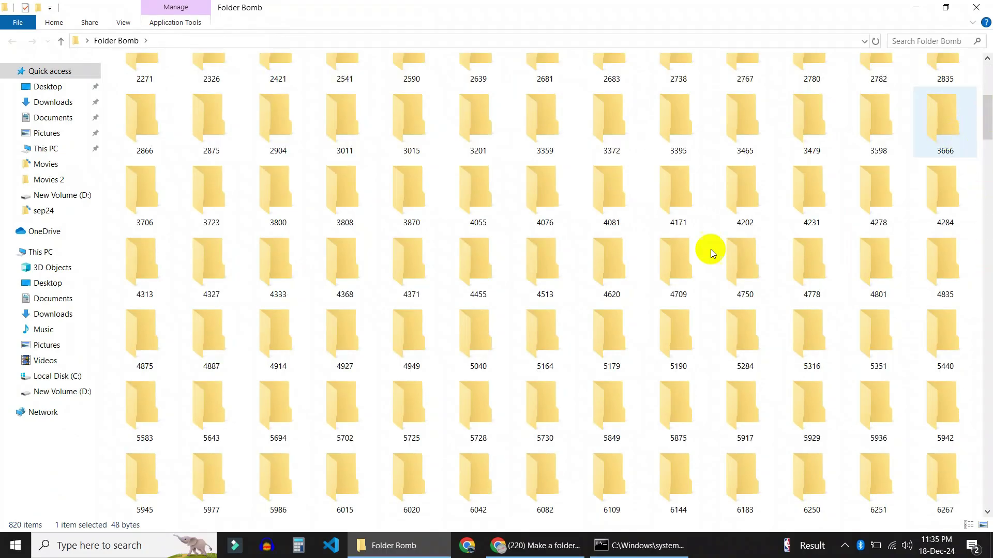
{"action": "scroll", "coordinate": [709, 249], "scroll_direction": "down", "scroll_amount": 5}
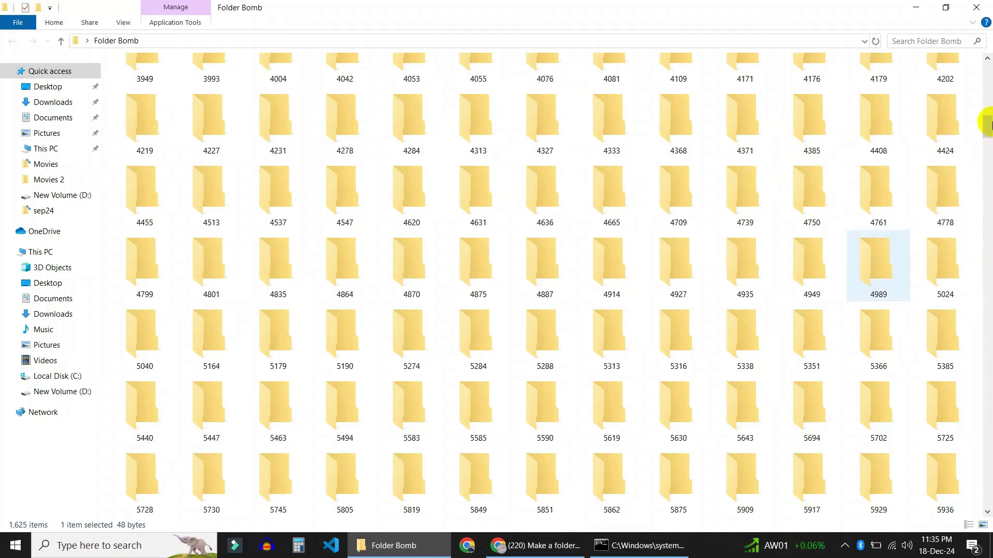
{"action": "left_click_drag", "start_coordinate": [989, 124], "coordinate": [984, 155]}
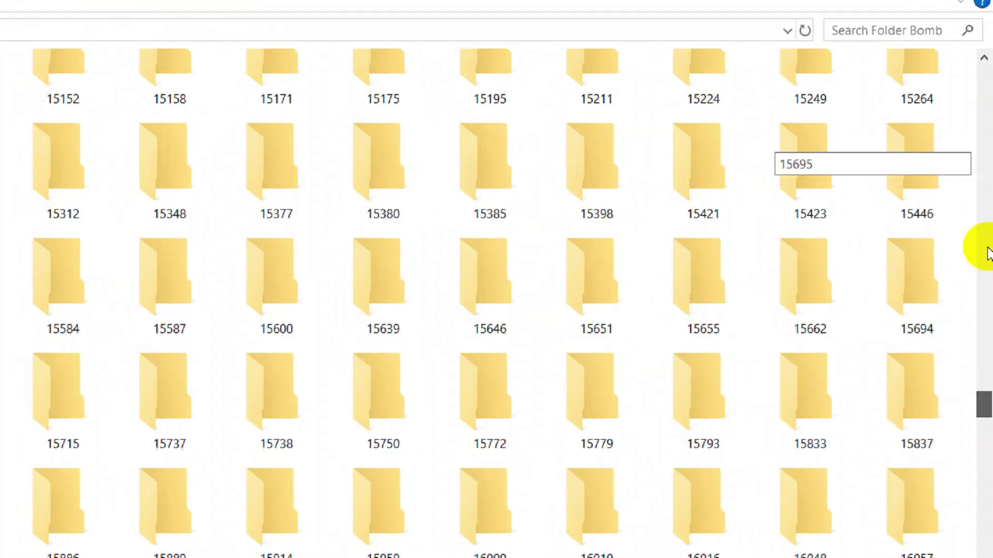
{"action": "scroll", "coordinate": [982, 311], "scroll_direction": "up", "scroll_amount": 5}
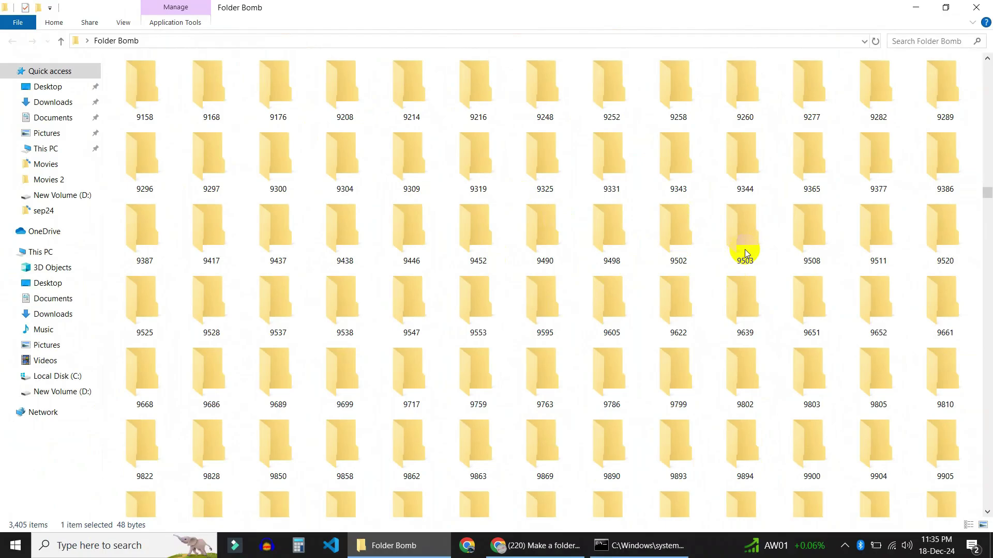
- Restore the cmd.exe console from the taskbar and close it to stop the script
{"action": "left_click", "coordinate": [648, 546]}
{"action": "left_click", "coordinate": [603, 160]}
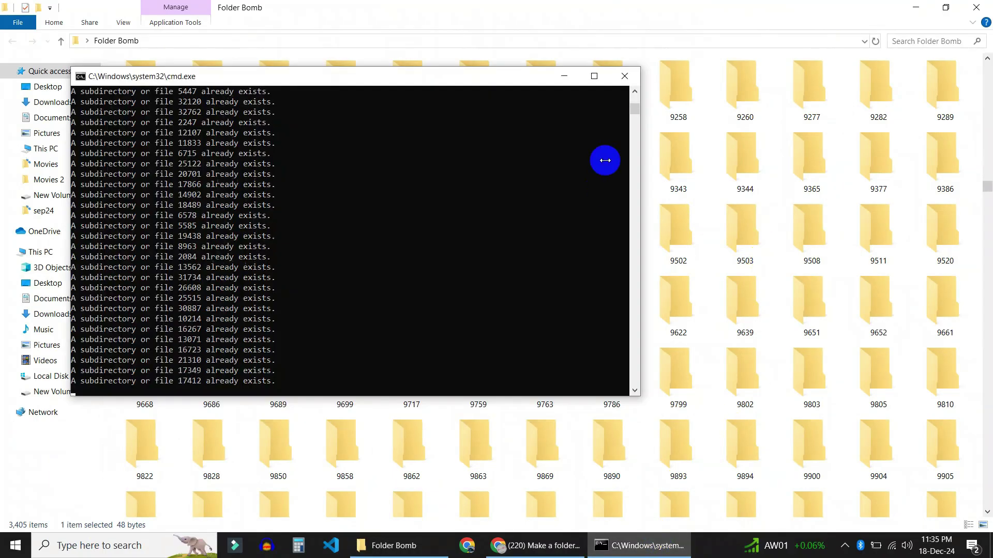
{"action": "left_click", "coordinate": [629, 74]}
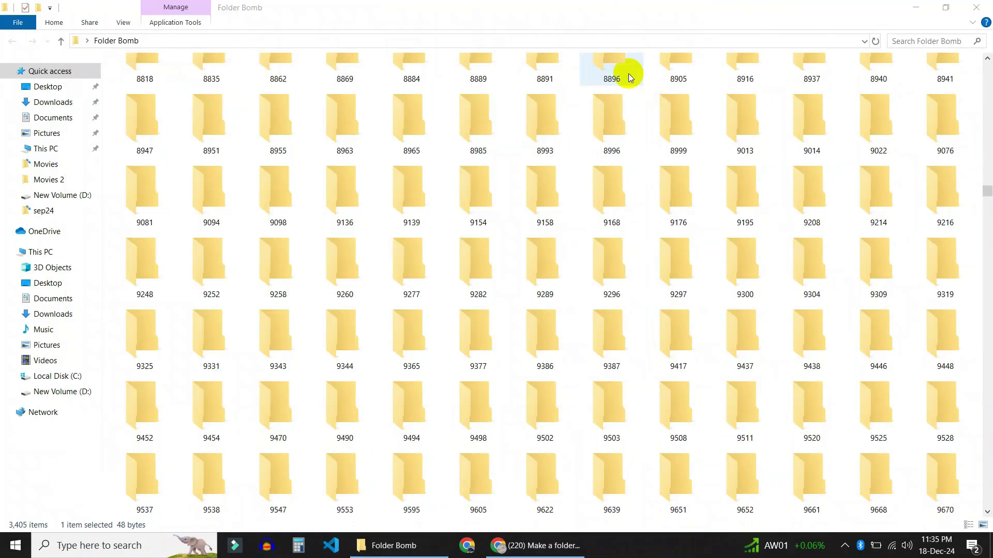
{"action": "scroll", "coordinate": [780, 229], "scroll_direction": "down", "scroll_amount": 5}
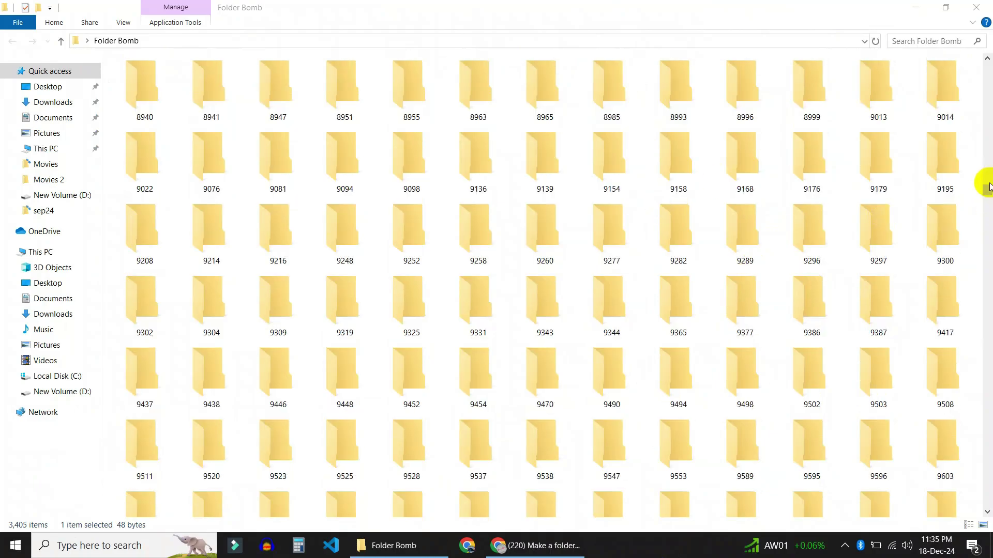
{"action": "left_click_drag", "start_coordinate": [986, 186], "coordinate": [988, 305]}
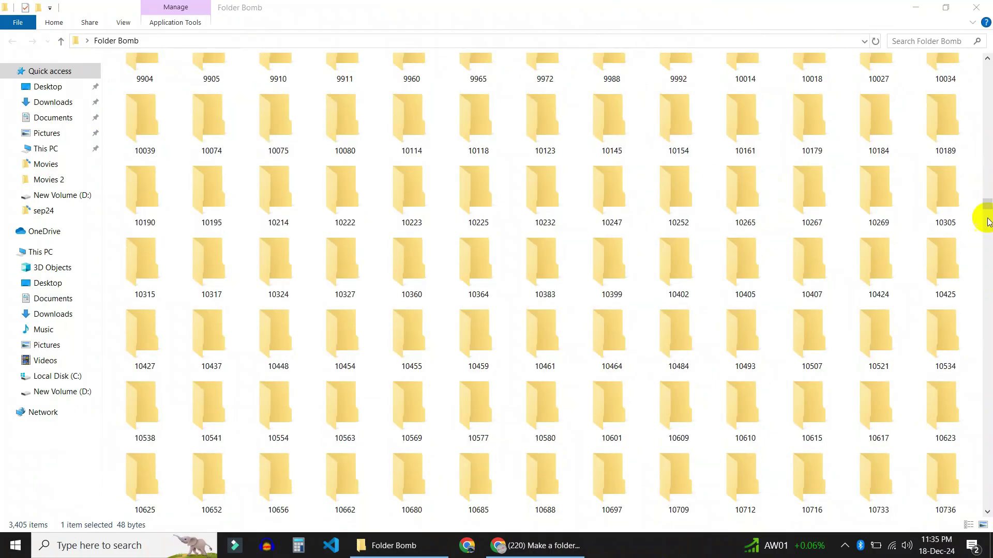
{"action": "left_click_drag", "start_coordinate": [988, 207], "coordinate": [989, 273]}
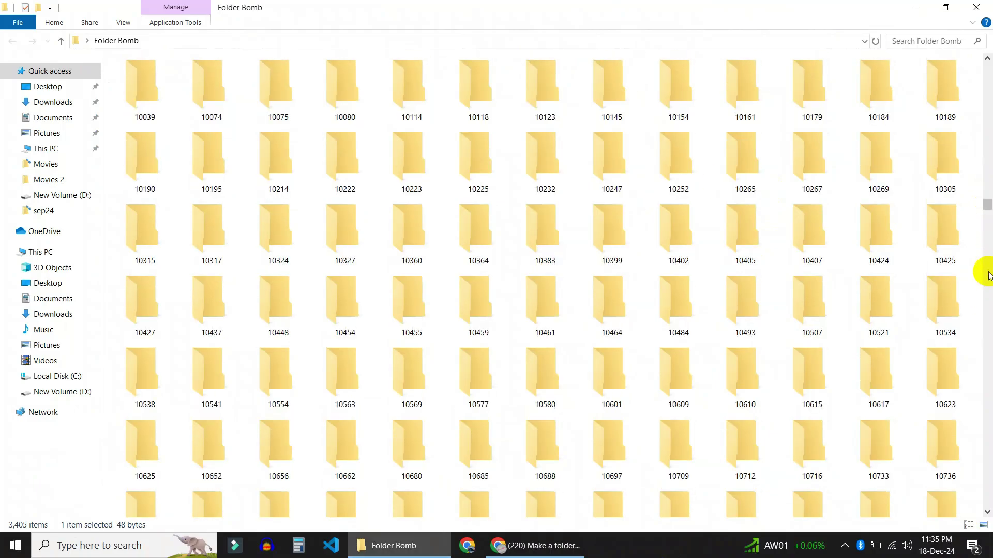
- Close the Folder Bomb window, now holding 3,937 items, and select the desktop folder
{"action": "left_click", "coordinate": [989, 275]}
{"action": "left_click_drag", "start_coordinate": [984, 214], "coordinate": [985, 238]}
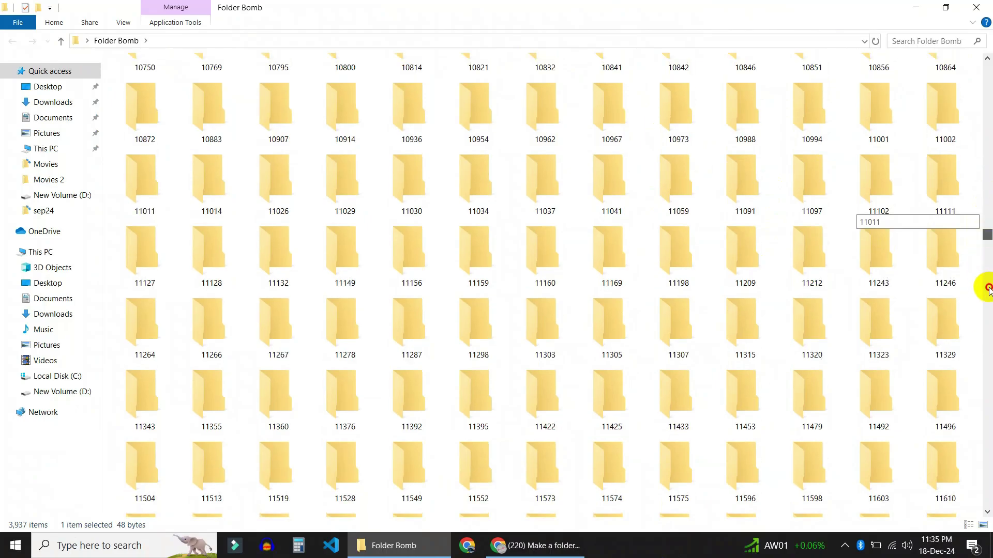
{"action": "left_click_drag", "start_coordinate": [988, 288], "coordinate": [984, 327]}
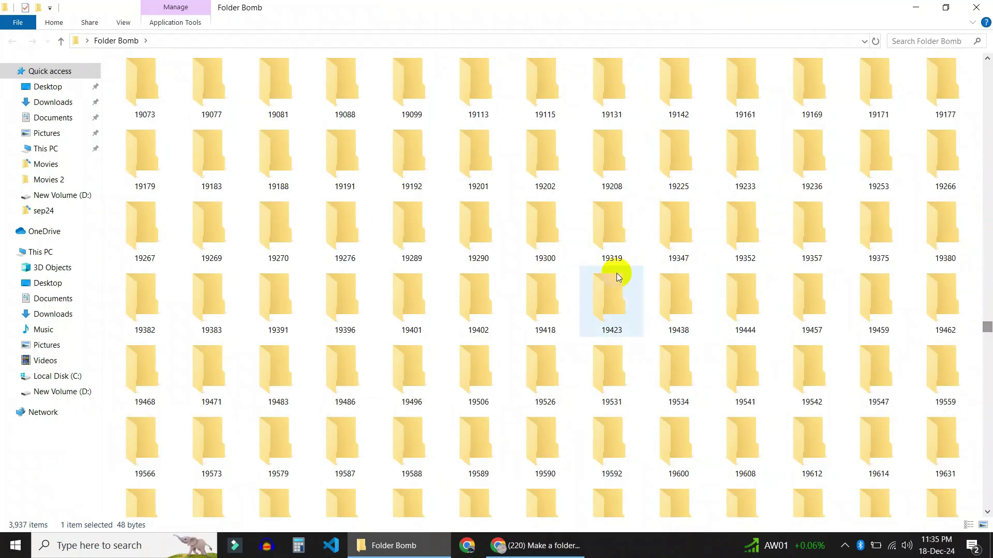
{"action": "left_click", "coordinate": [979, 9]}
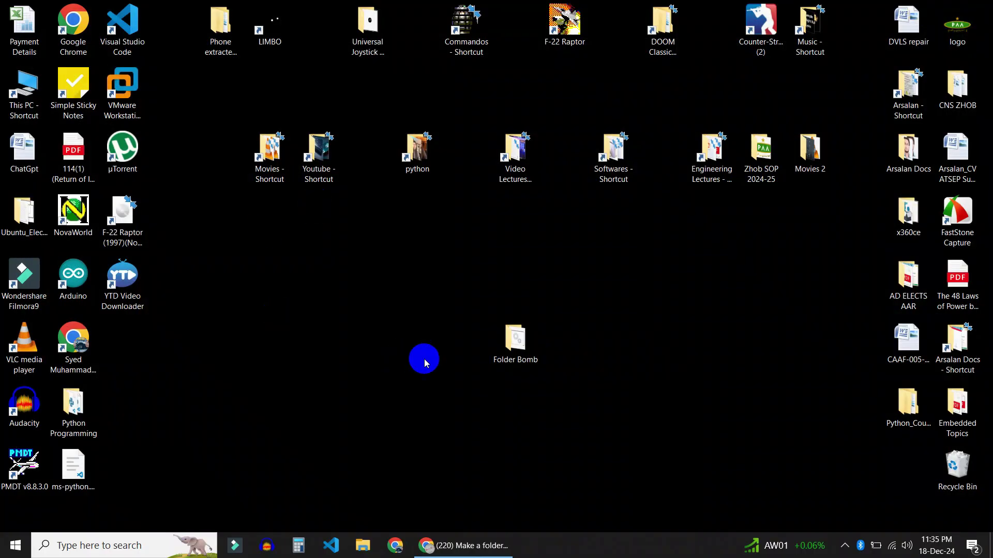
{"action": "left_click", "coordinate": [511, 350]}
- Open Folder Bomb's Properties and highlight its count of 3,936 folders
{"action": "right_click", "coordinate": [512, 351]}
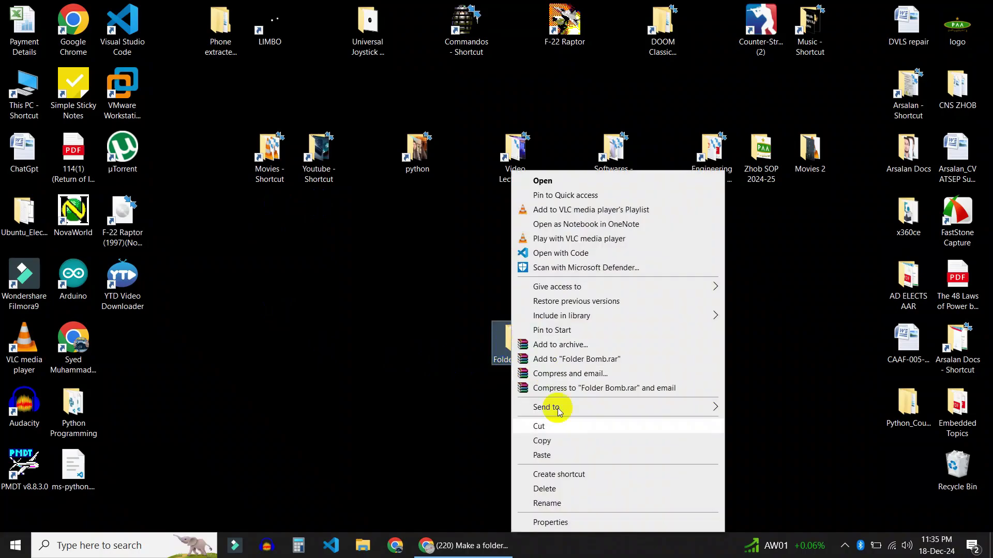
{"action": "left_click", "coordinate": [565, 518]}
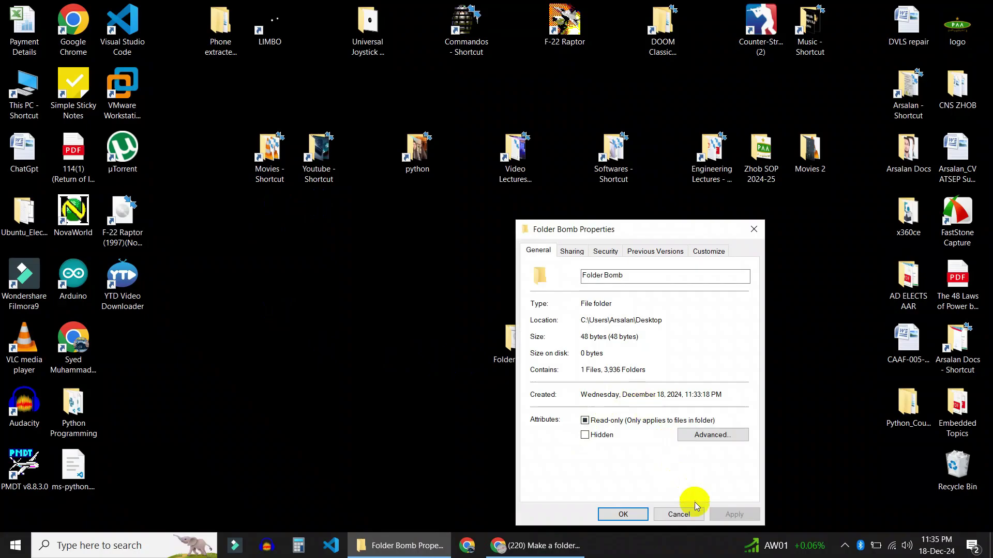
{"action": "double_click", "coordinate": [610, 370]}
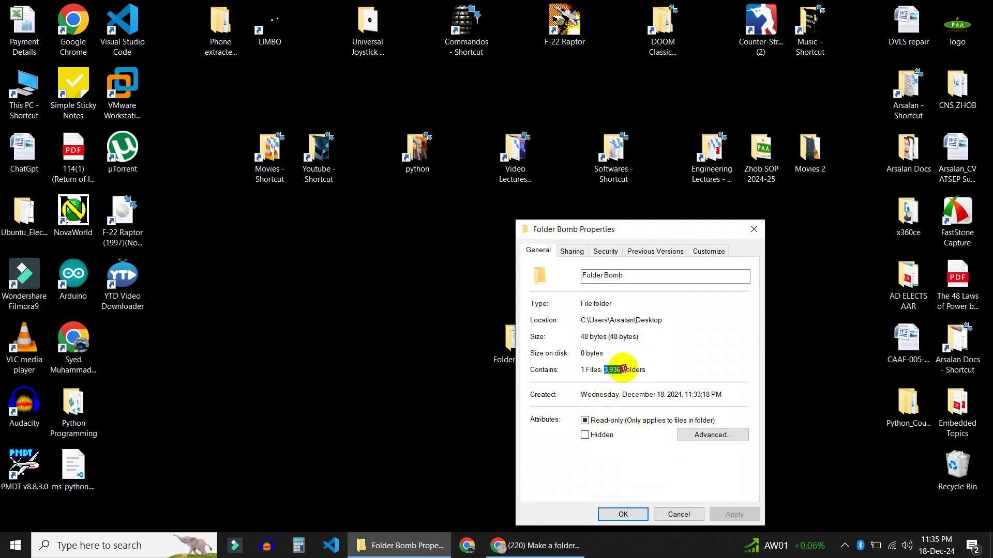